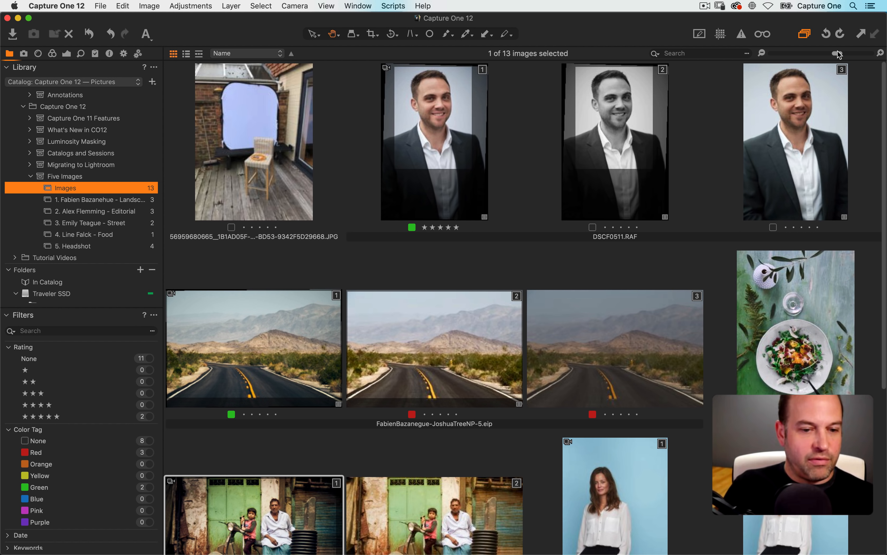
# Step: Open the unedited third variant of the Joshua Tree road photo with the exposure tools, comparing it with the first variant
pyautogui.moveTo(837, 51); pyautogui.dragTo(827, 52)
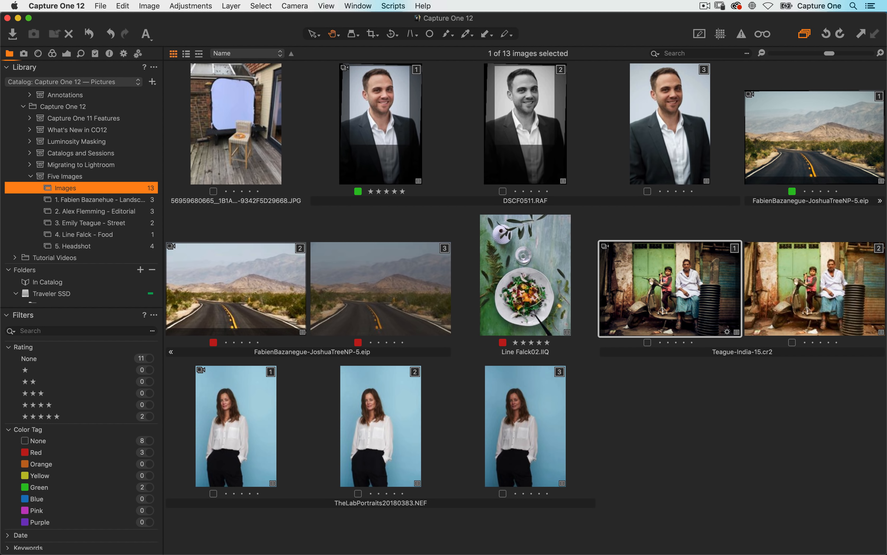
pyautogui.click(455, 341)
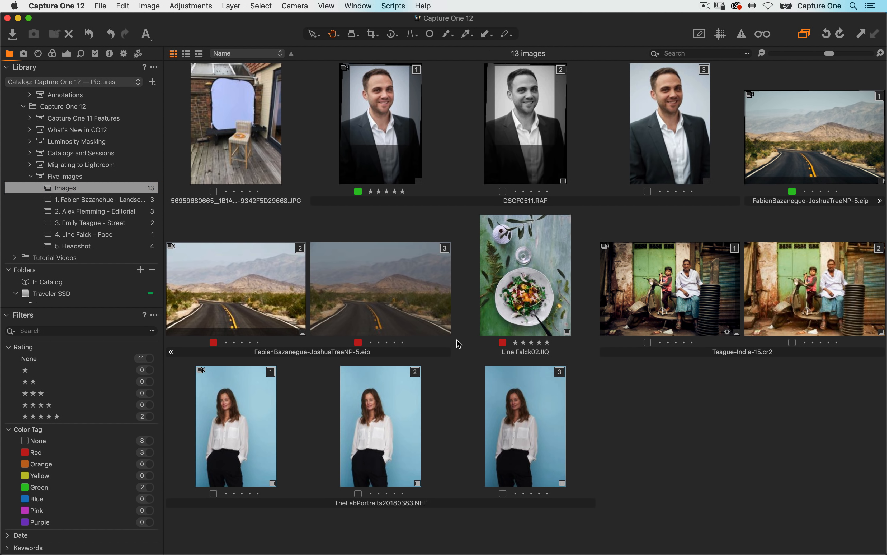
pyautogui.click(420, 341)
pyautogui.doubleClick(416, 343)
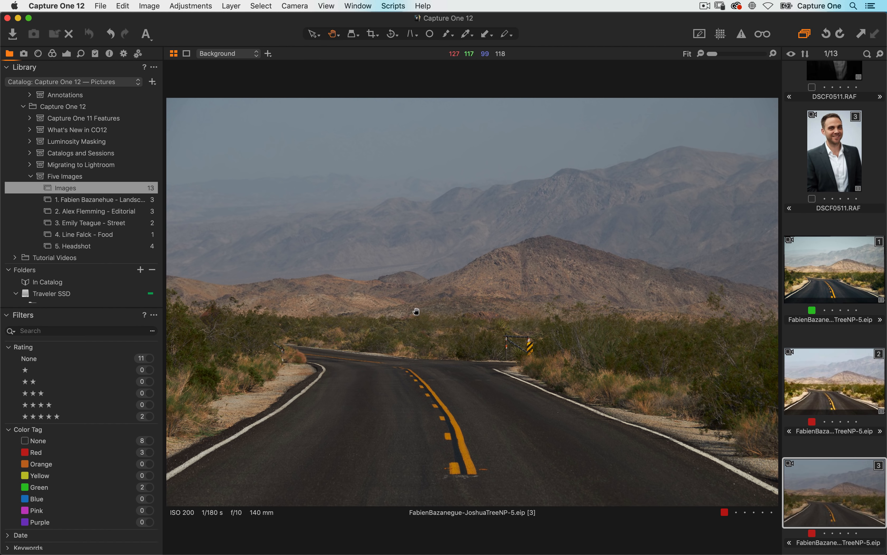
pyautogui.click(66, 55)
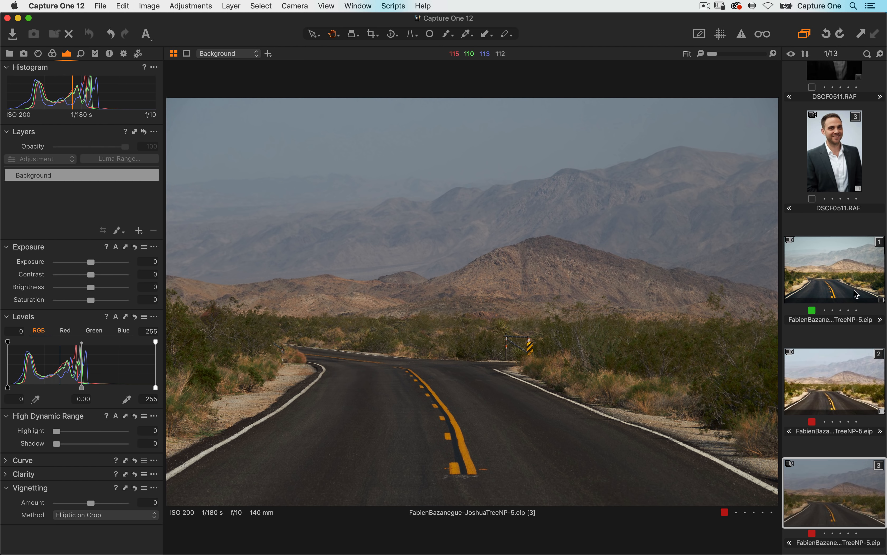
pyautogui.click(851, 271)
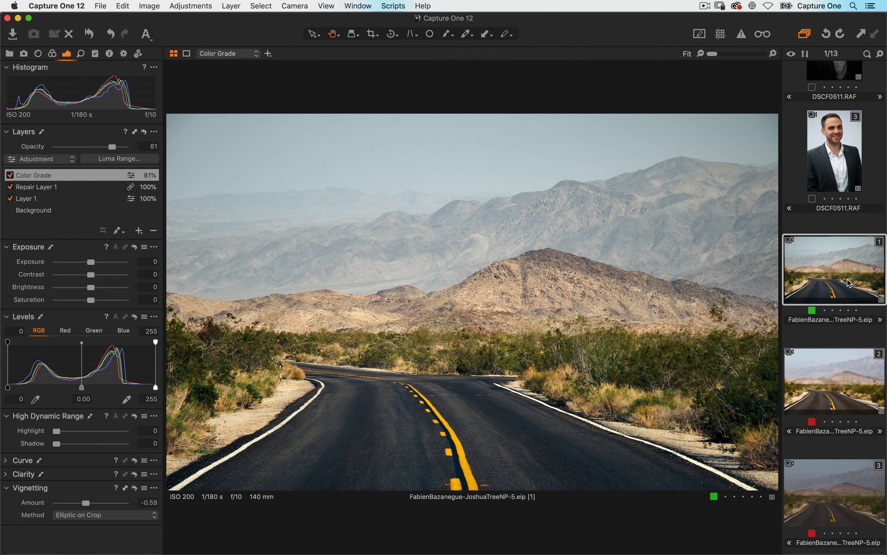
pyautogui.click(810, 492)
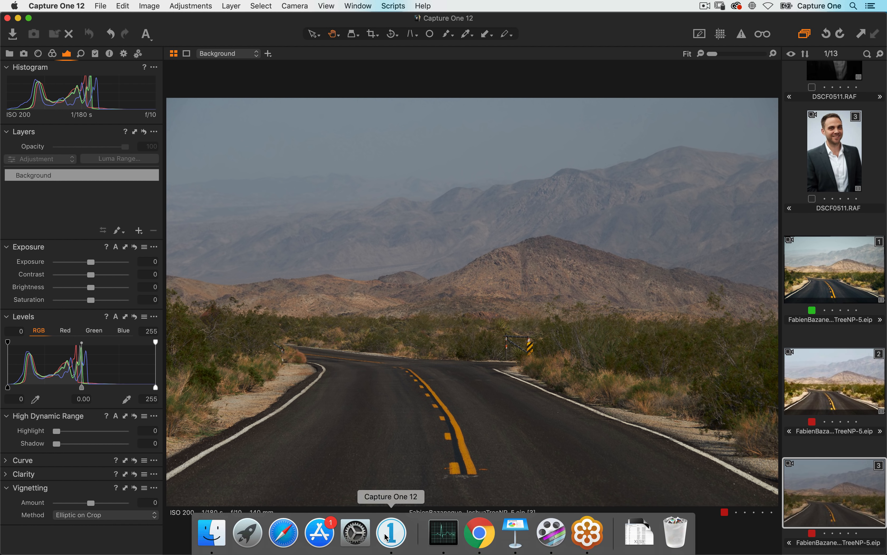
# Step: Switch to System Preferences, open the Mouse Locator settings, and close the window
pyautogui.click(355, 532)
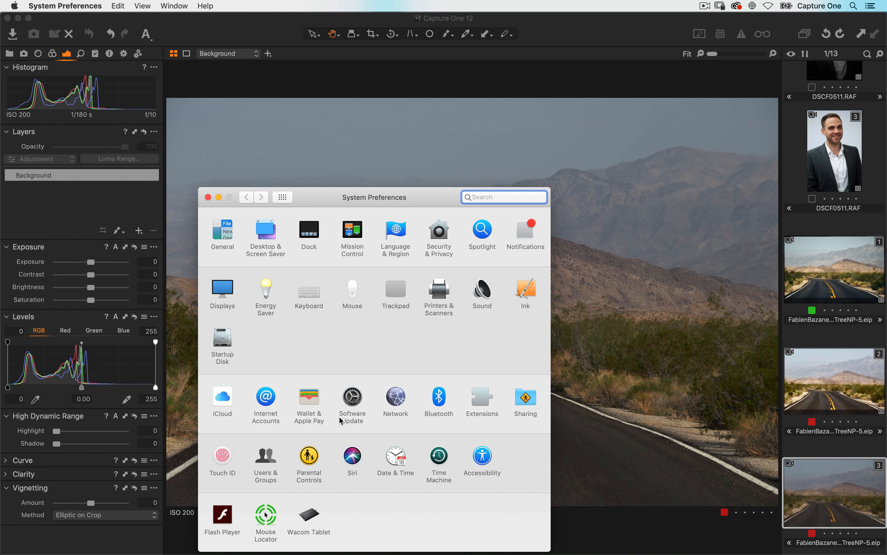
pyautogui.click(270, 512)
pyautogui.click(453, 261)
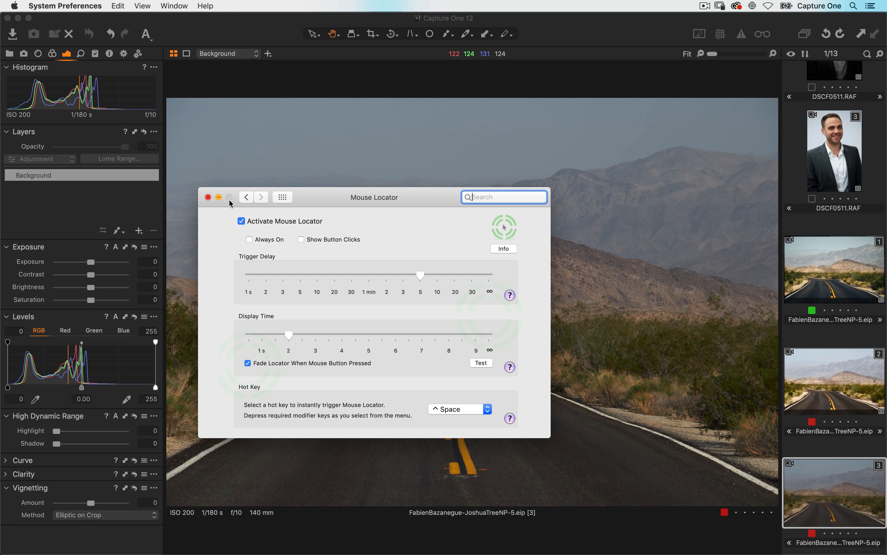
pyautogui.click(208, 197)
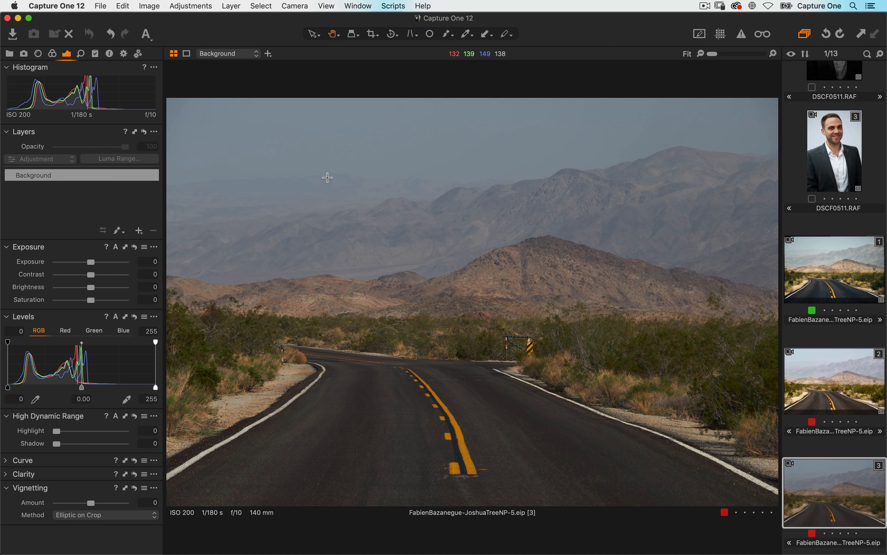
# Step: Crop the road photo to about 19.72 × 11.93 in, centre the crop horizontally, and apply it
pyautogui.press('c')
pyautogui.click(373, 37)
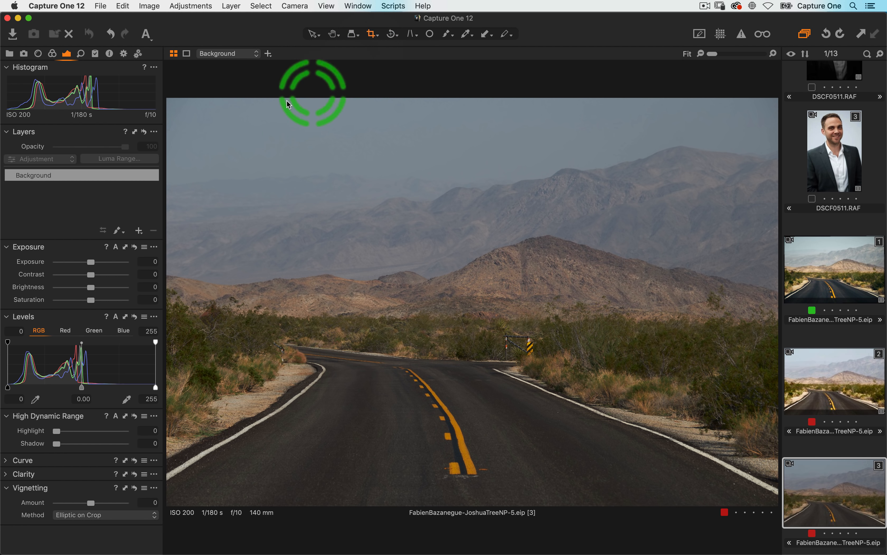
pyautogui.moveTo(174, 107); pyautogui.dragTo(777, 470)
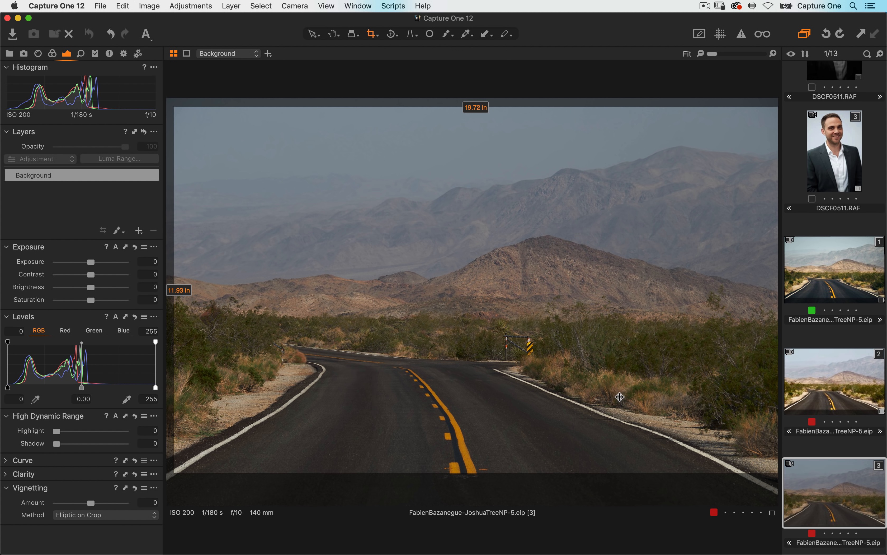
pyautogui.moveTo(622, 394); pyautogui.dragTo(618, 393)
pyautogui.click(458, 468)
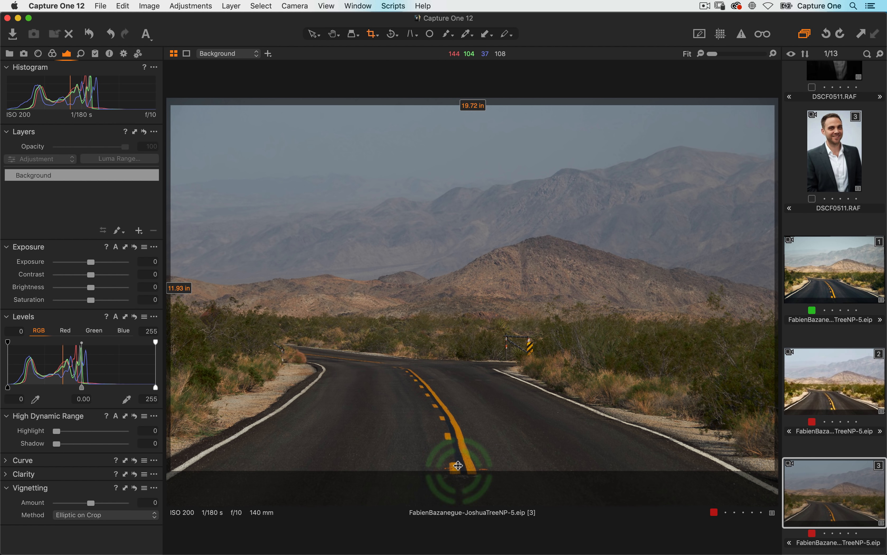
pyautogui.press('h')
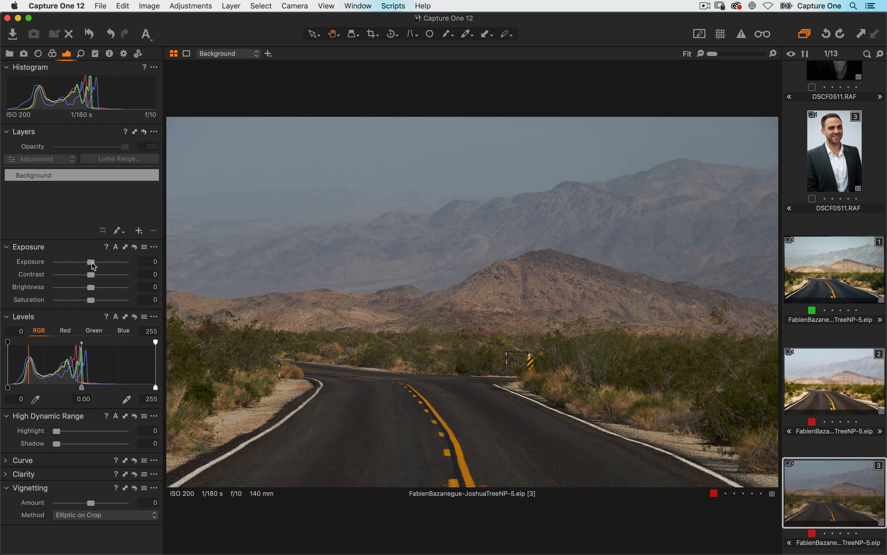
# Step: Set the exposure to 1.12 and the RGB levels to shadow 16, midtone -0.13 and highlight 245
pyautogui.moveTo(96, 266); pyautogui.dragTo(102, 265)
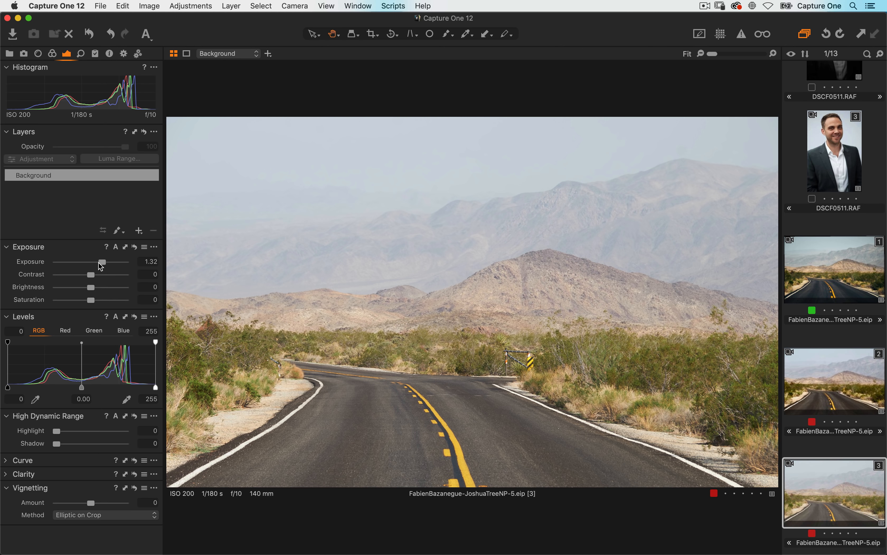
pyautogui.moveTo(101, 266); pyautogui.dragTo(99, 266)
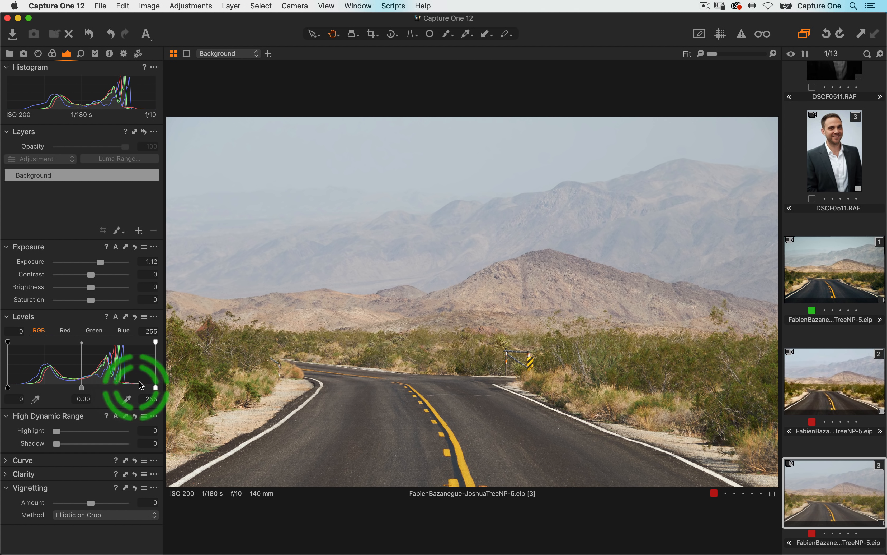
pyautogui.moveTo(7, 387); pyautogui.dragTo(16, 387)
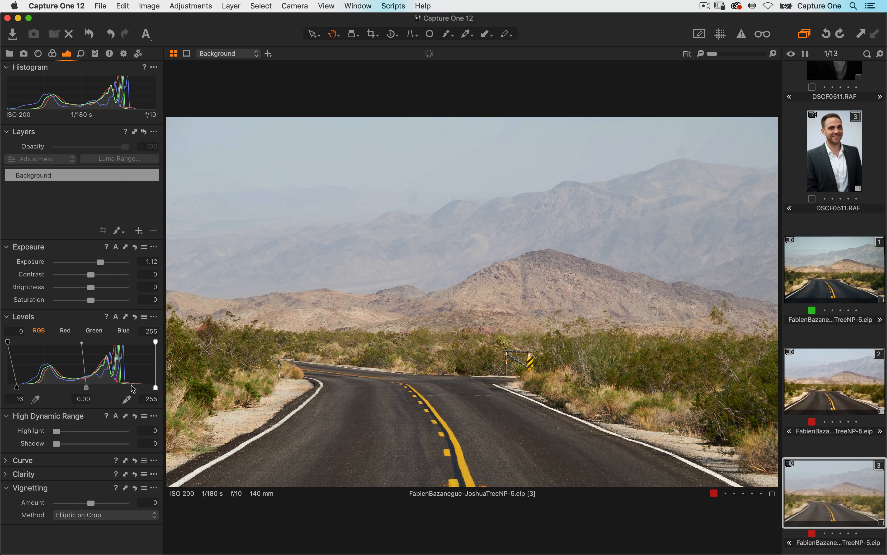
pyautogui.moveTo(156, 387); pyautogui.dragTo(145, 387)
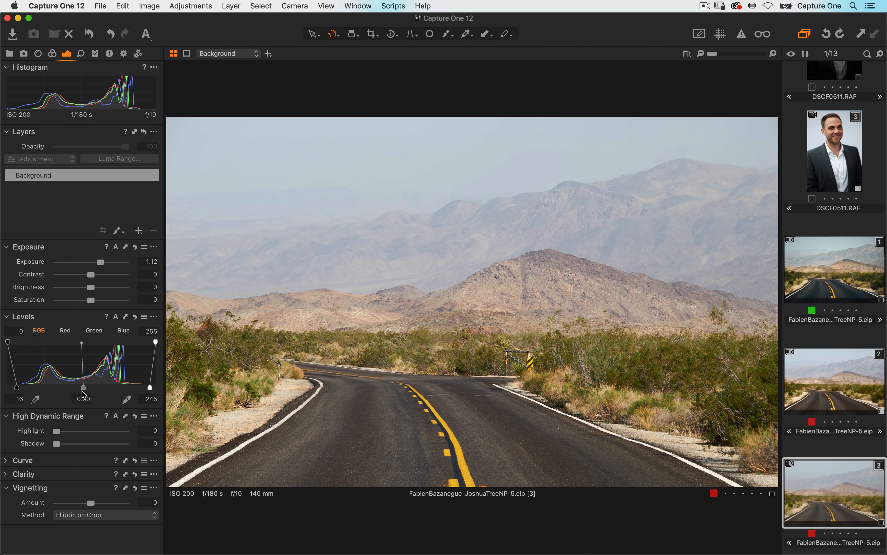
pyautogui.moveTo(84, 387); pyautogui.dragTo(92, 388)
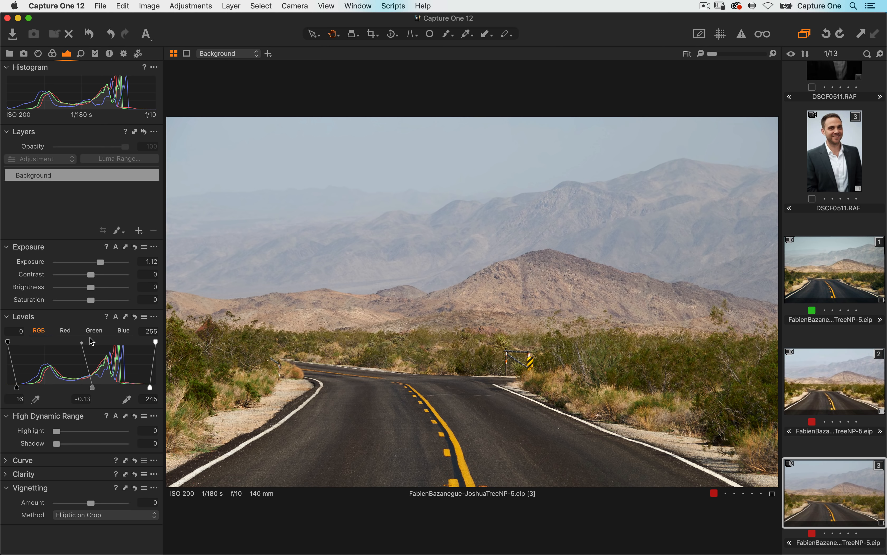
# Step: Temporarily reset the road photo's adjustments and restore them to compare before and after
pyautogui.click(93, 36)
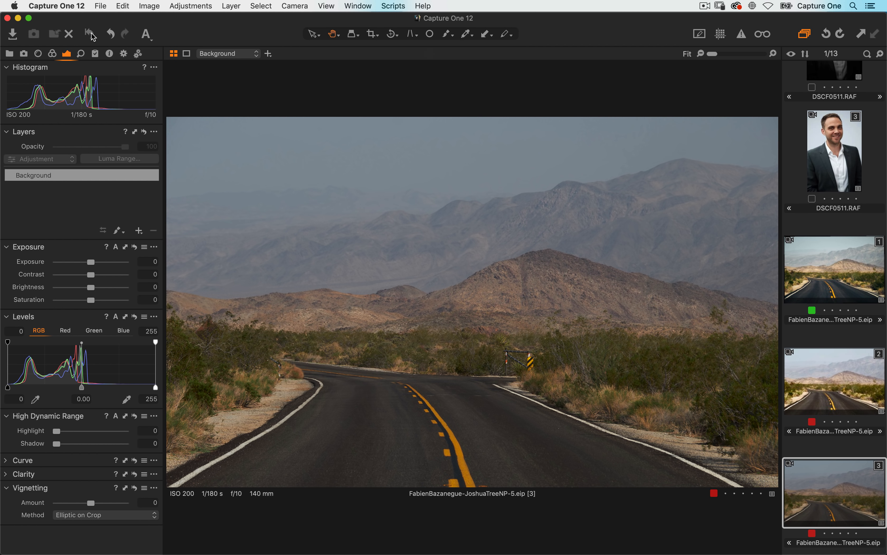
pyautogui.press('super+z')
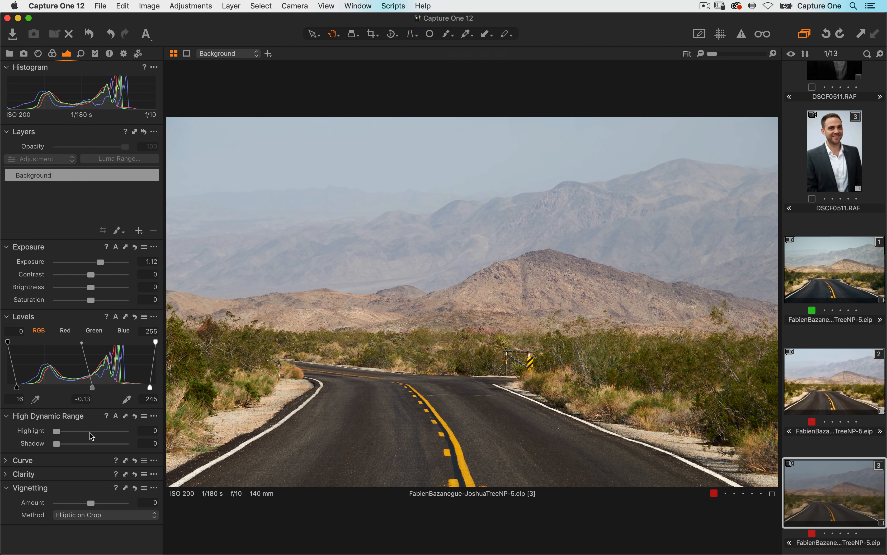
# Step: Set the clarity to 55 and the structure to 20, and check the mountain detail at 100%
pyautogui.click(6, 474)
pyautogui.click(6, 474)
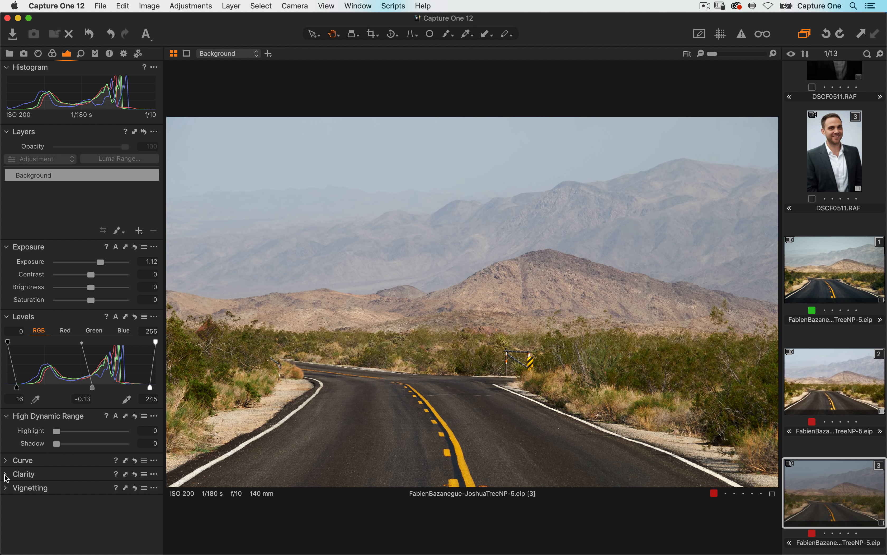
pyautogui.click(6, 474)
pyautogui.moveTo(90, 506); pyautogui.dragTo(109, 504)
pyautogui.moveTo(91, 515); pyautogui.dragTo(98, 517)
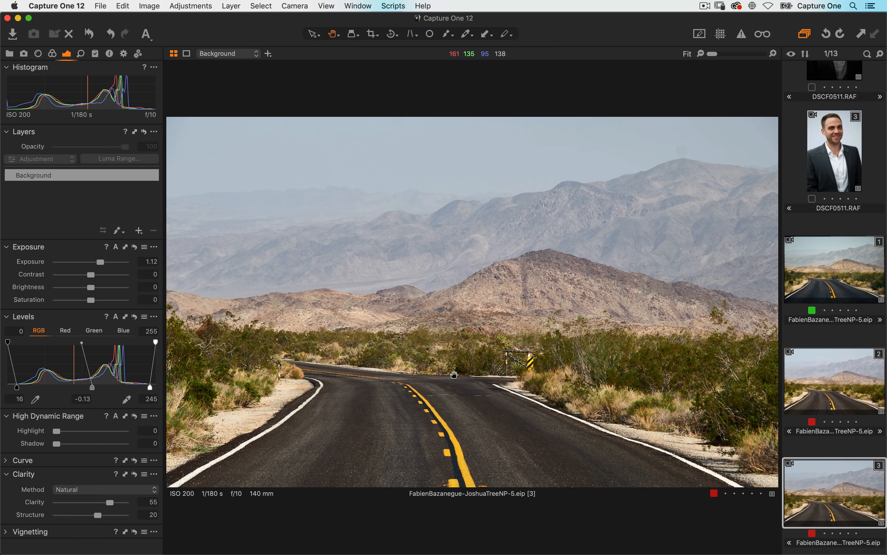
pyautogui.click(442, 254)
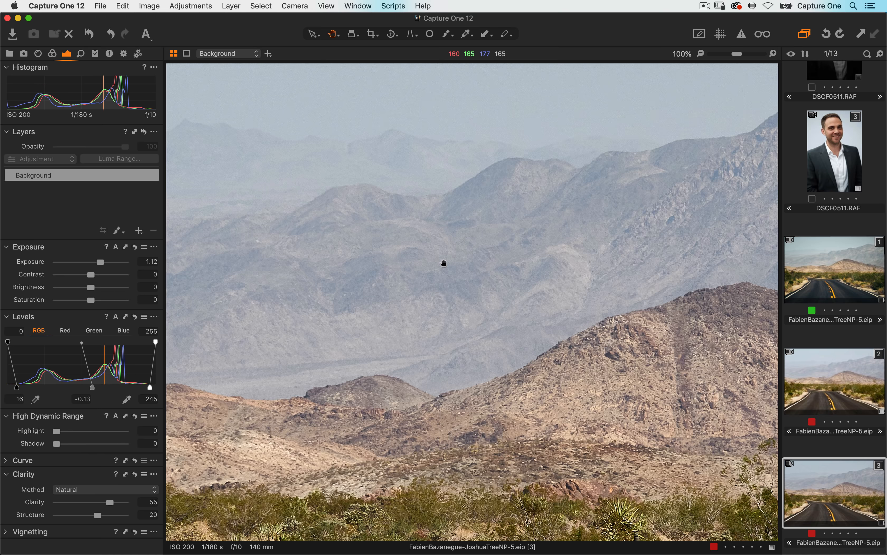
pyautogui.click(438, 271)
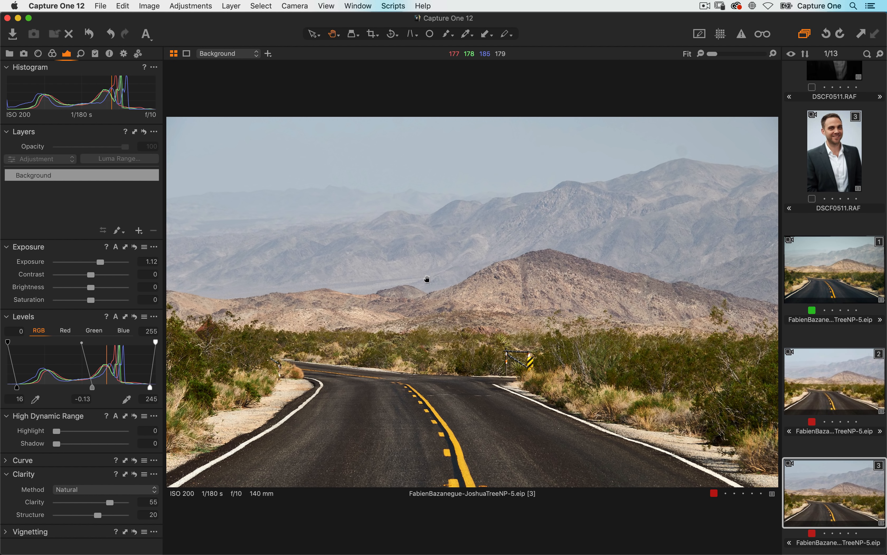
pyautogui.click(120, 232)
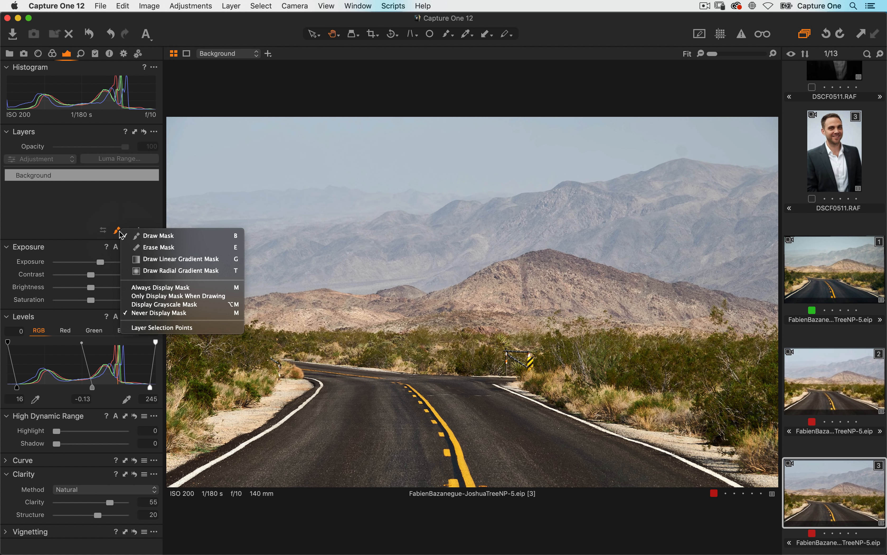
pyautogui.click(143, 270)
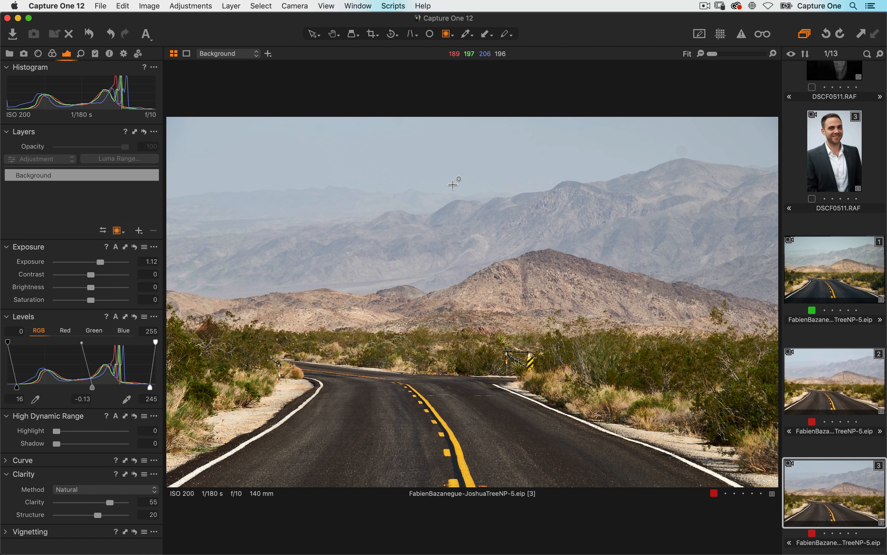
pyautogui.moveTo(449, 211)
pyautogui.mouseDown()
pyautogui.moveTo(449, 254)
pyautogui.moveTo(461, 278)
pyautogui.mouseUp()
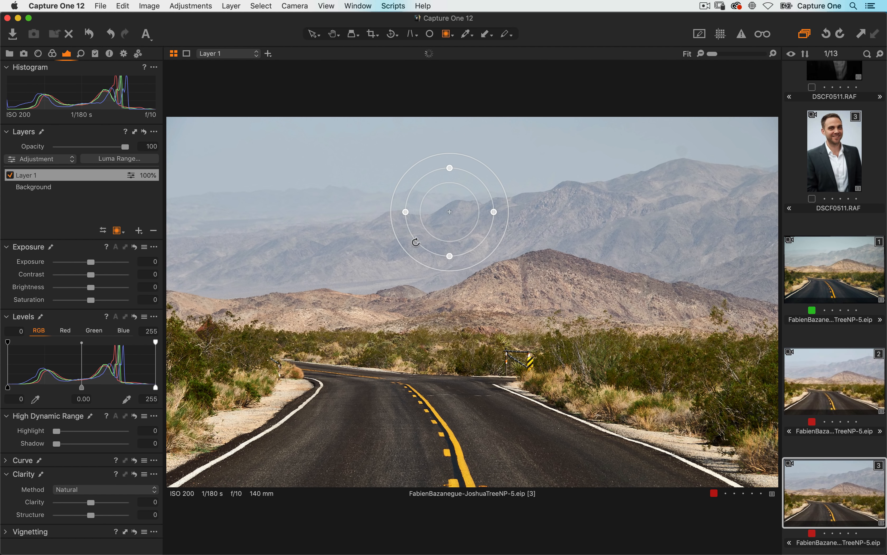
pyautogui.press('super+z')
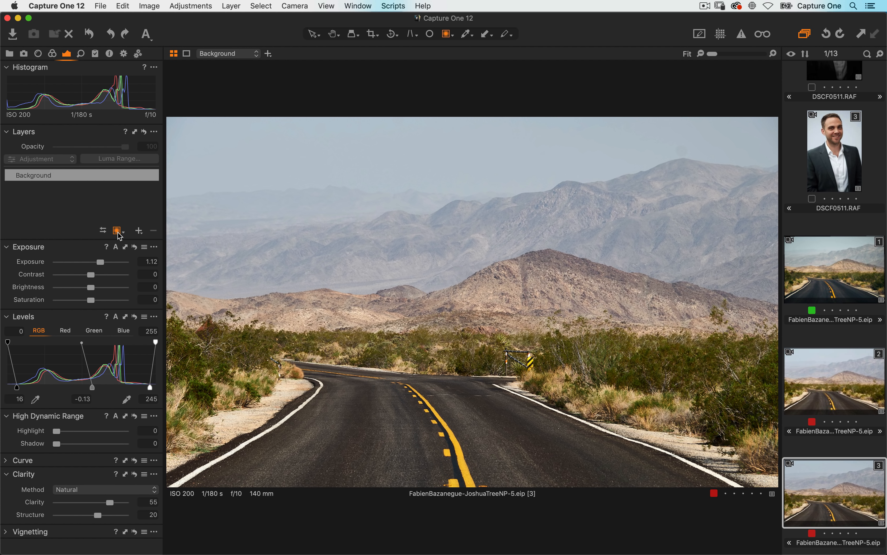
# Step: Draw a level linear gradient mask on a new layer, fading from the distant mountains down to the foreground road
pyautogui.click(117, 230)
pyautogui.click(180, 258)
pyautogui.moveTo(465, 203); pyautogui.dragTo(483, 458)
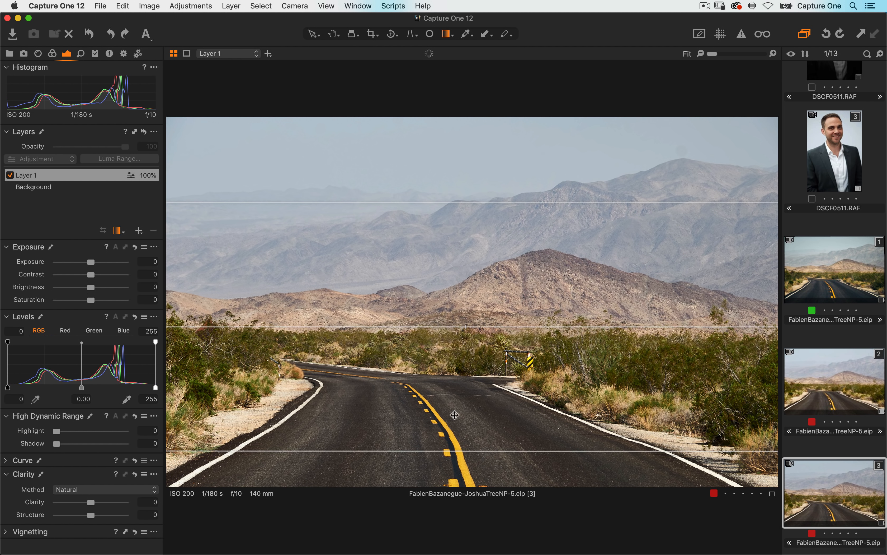
pyautogui.moveTo(449, 343); pyautogui.dragTo(440, 342)
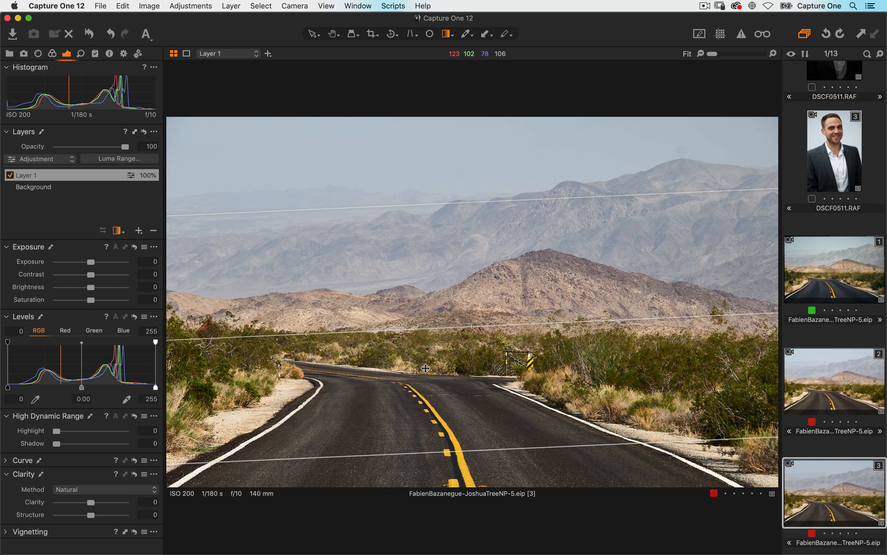
pyautogui.moveTo(387, 331); pyautogui.dragTo(377, 327)
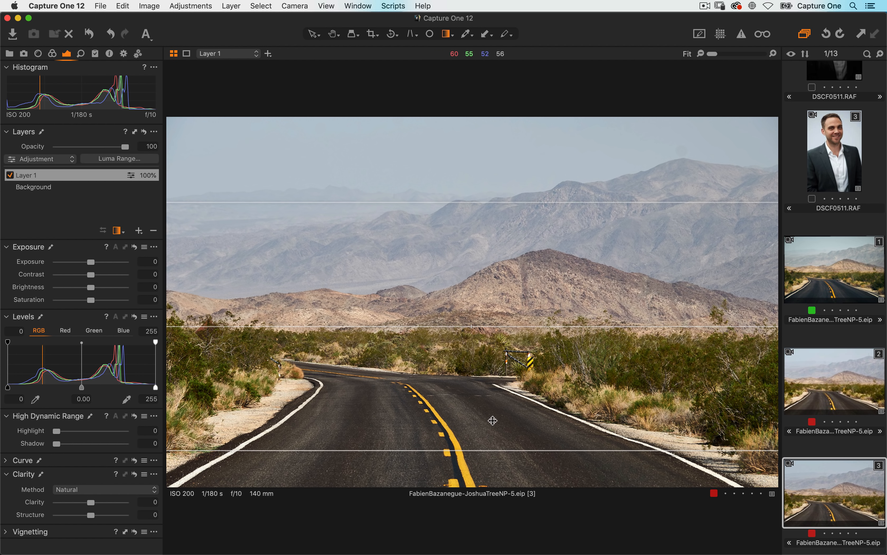
# Step: Display the mask overlay, raise only the gradient's lower boundary to just below the road's far bend, and hide the overlay
pyautogui.press('m')
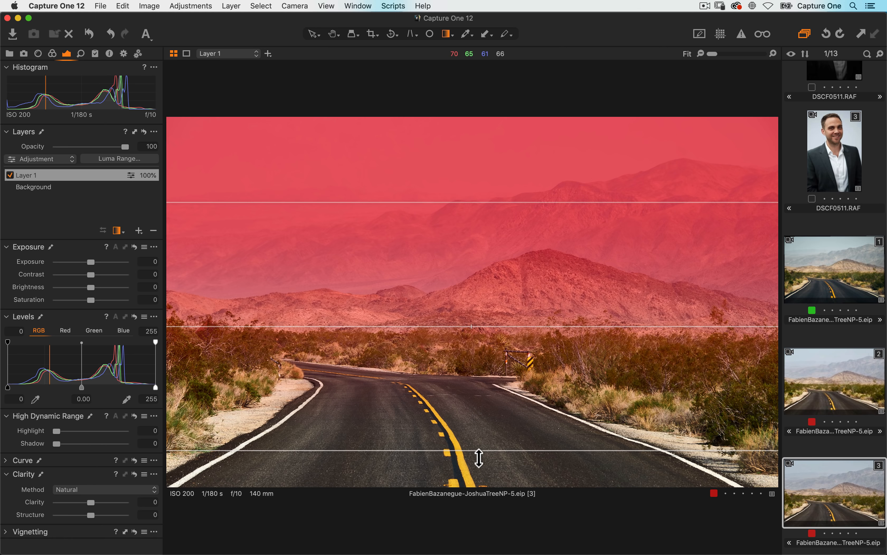
pyautogui.moveTo(480, 455); pyautogui.dragTo(480, 392)
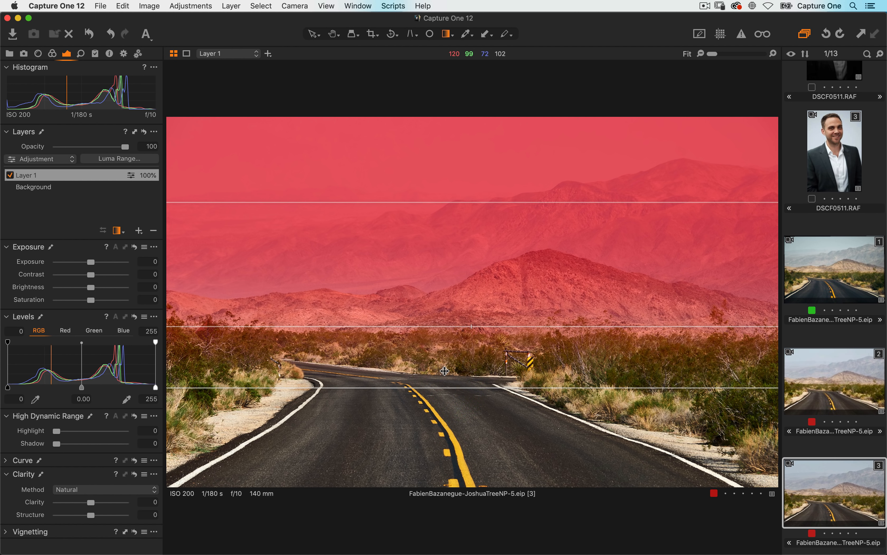
pyautogui.press('m')
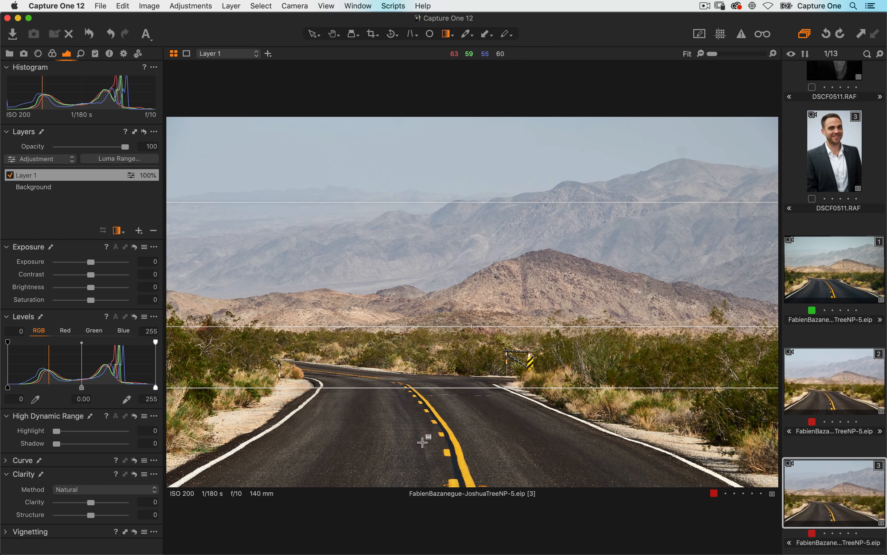
# Step: Set the gradient layer's exposure to -0.12
pyautogui.moveTo(88, 262); pyautogui.dragTo(86, 264)
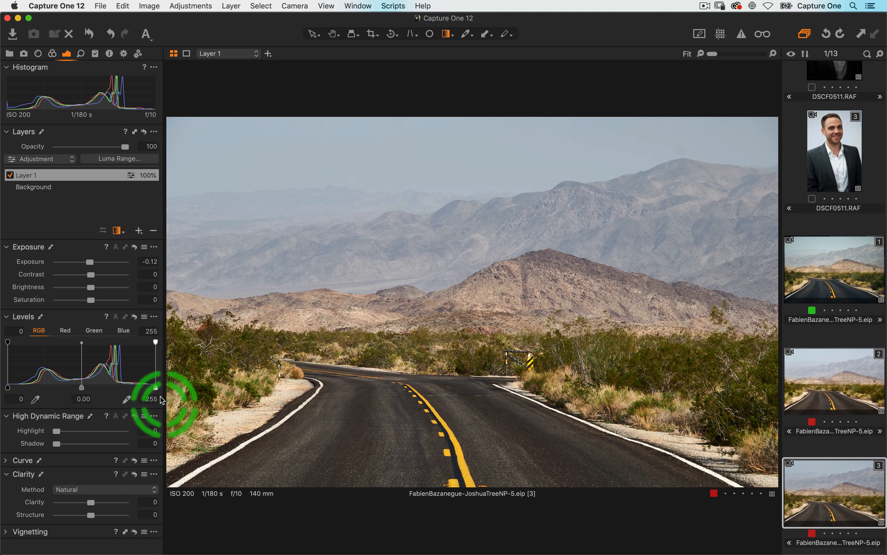
# Step: Set the gradient layer's RGB levels to shadow 16 and highlight 248, and lower the blue channel's output highlight to 245
pyautogui.moveTo(156, 388); pyautogui.dragTo(151, 387)
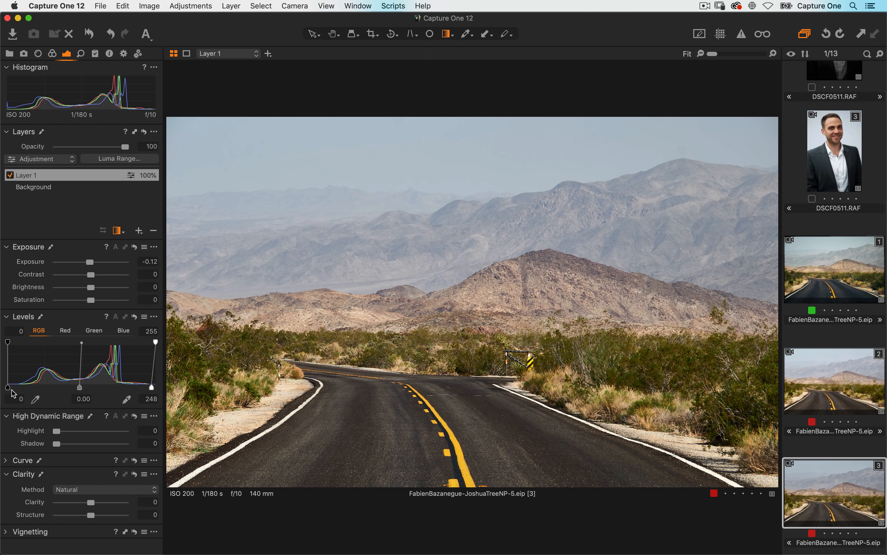
pyautogui.moveTo(8, 388); pyautogui.dragTo(16, 388)
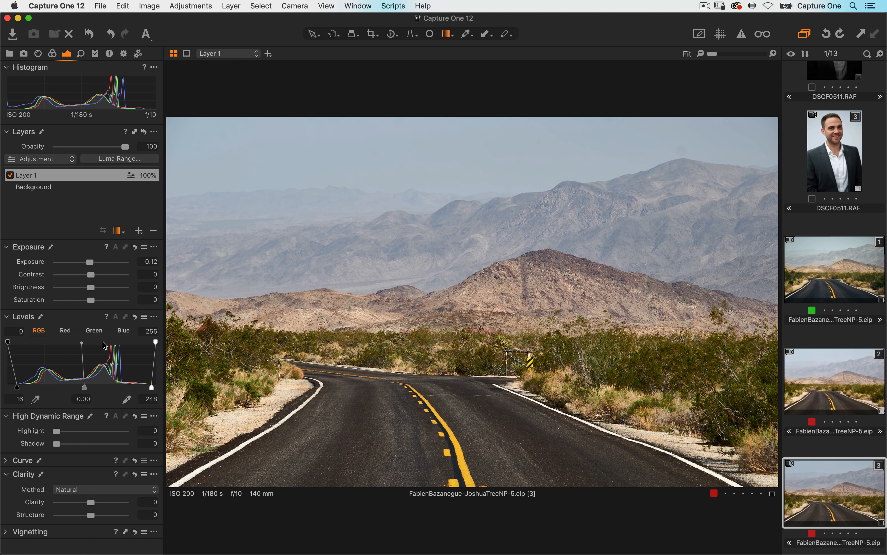
pyautogui.click(128, 335)
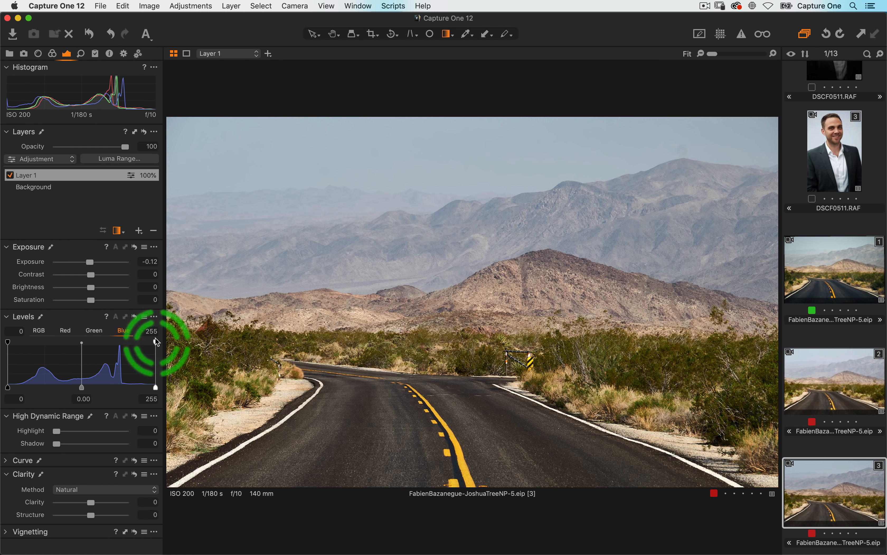
pyautogui.moveTo(153, 341); pyautogui.dragTo(146, 341)
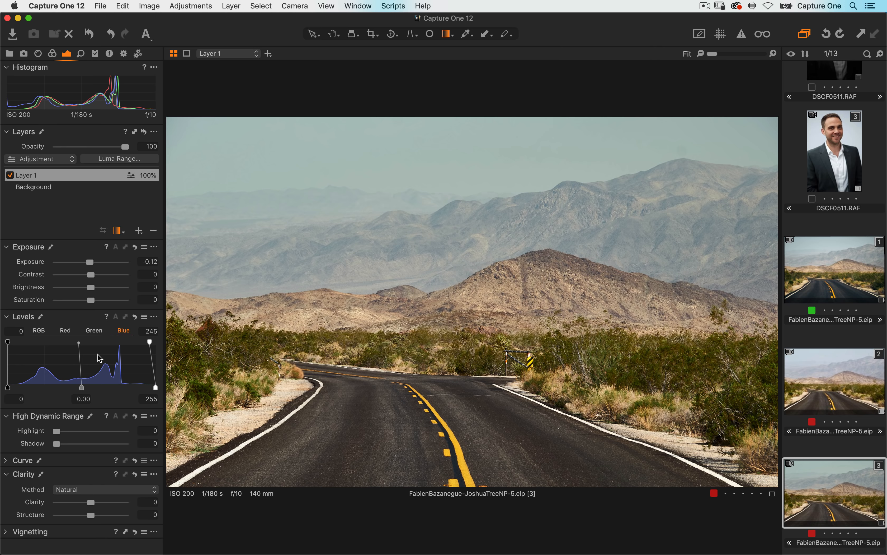
pyautogui.press('super+Tab')
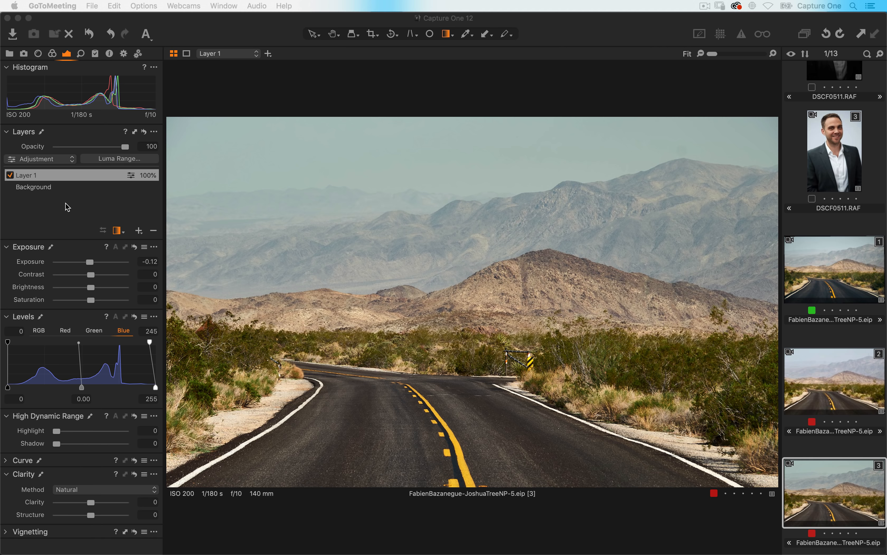
pyautogui.click(73, 212)
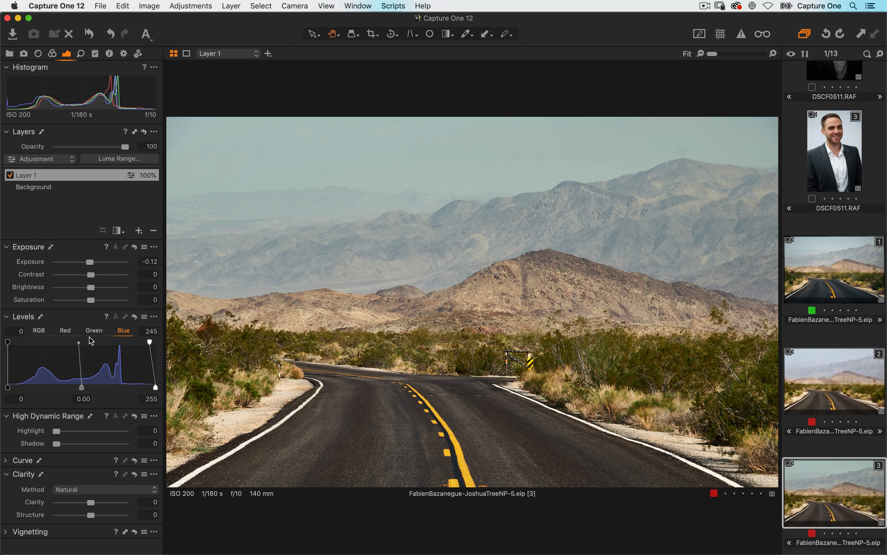
# Step: Return the levels to the combined RGB channel view and set the gradient layer's clarity to 62
pyautogui.click(39, 331)
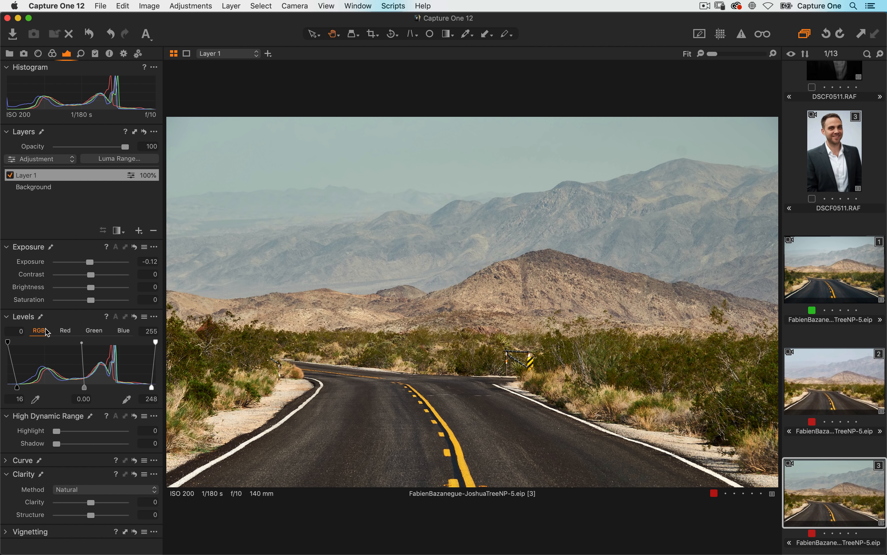
pyautogui.click(55, 180)
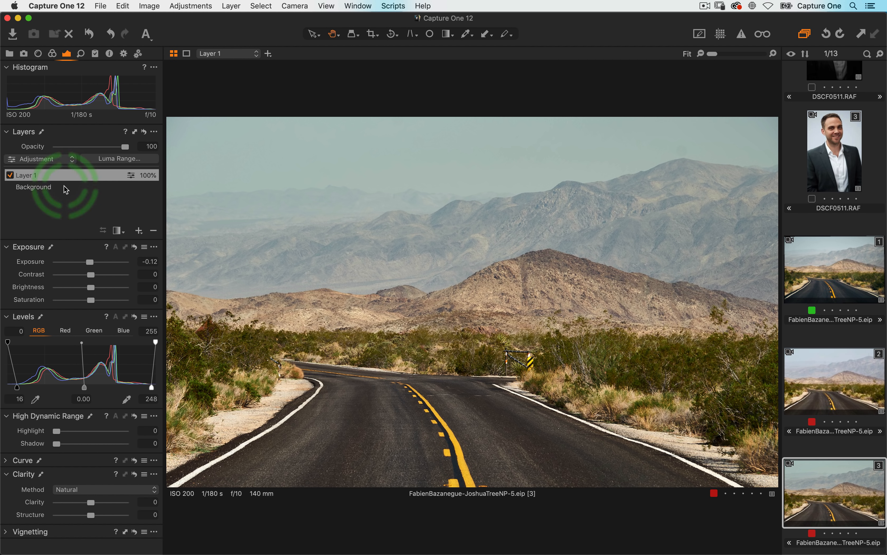
pyautogui.moveTo(93, 506); pyautogui.dragTo(111, 508)
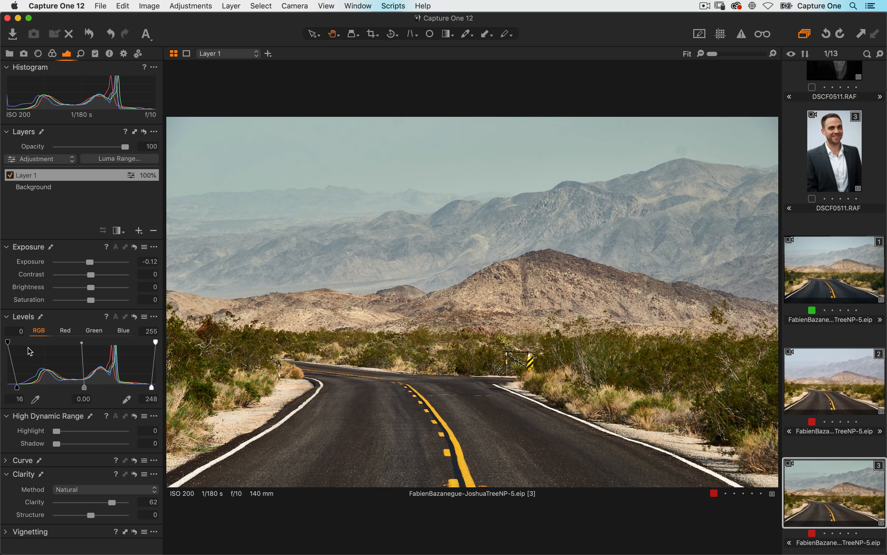
# Step: Set the photo's rotation angle to -0.7 to level the scene
pyautogui.click(37, 57)
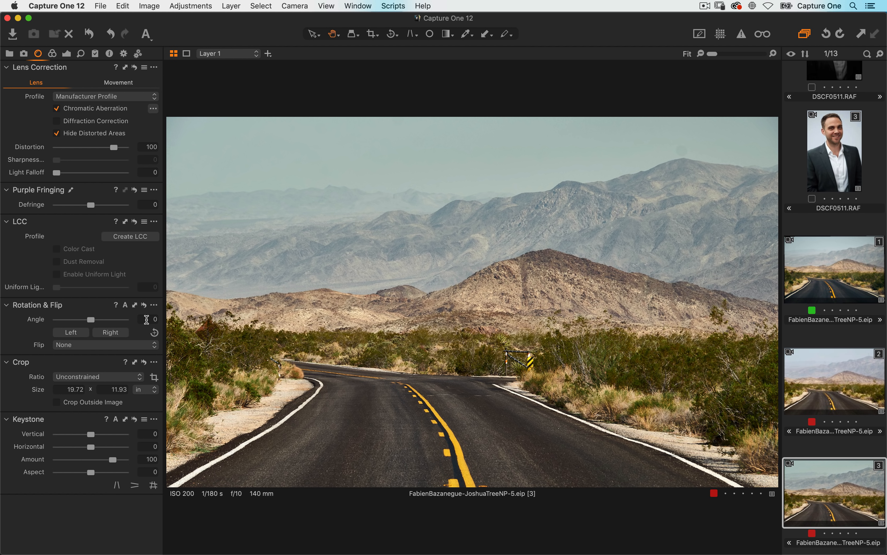
pyautogui.click(145, 320)
pyautogui.write('-0.8')
pyautogui.press('Return')
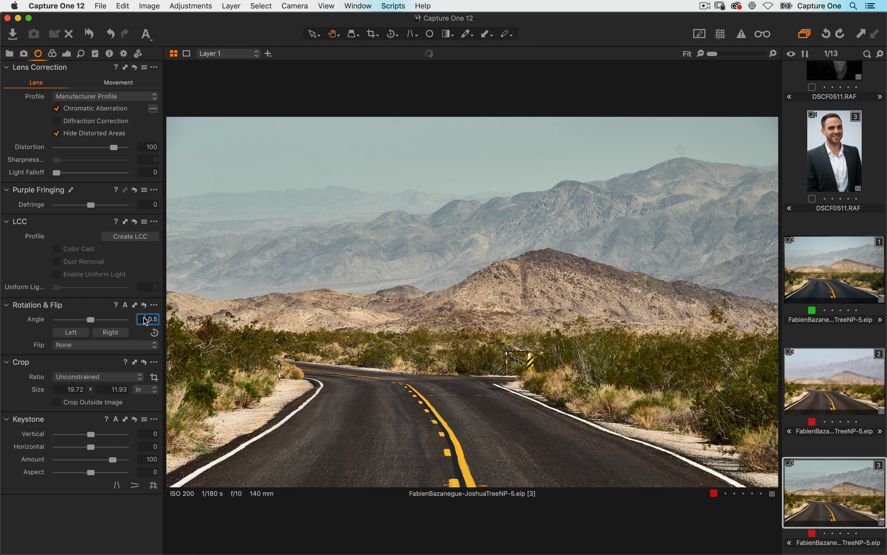
pyautogui.press('Up')
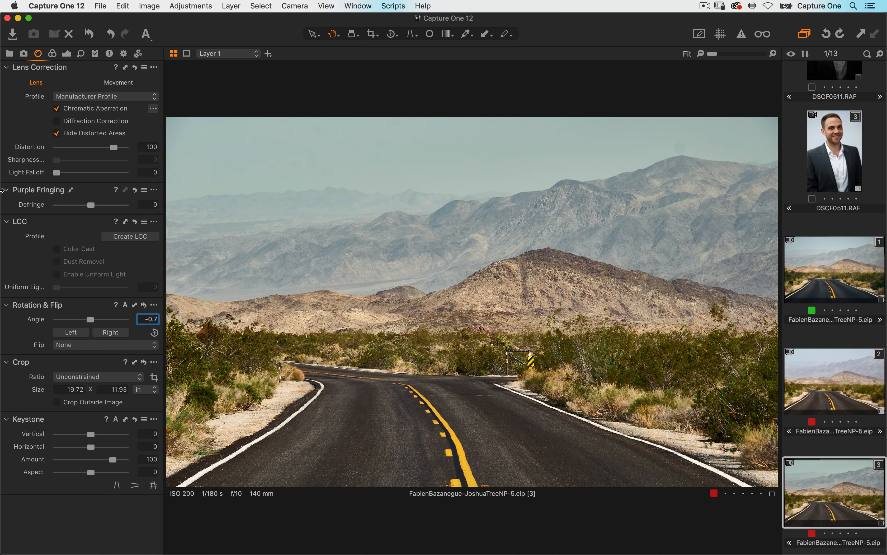
pyautogui.click(515, 359)
# Step: Add a new heal layer and activate its Draw Mask brush
pyautogui.click(67, 55)
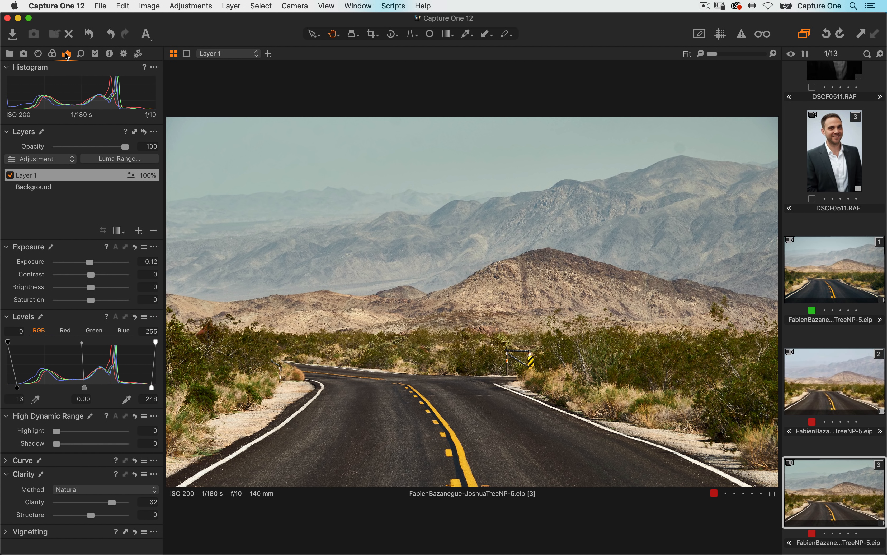
pyautogui.click(138, 231)
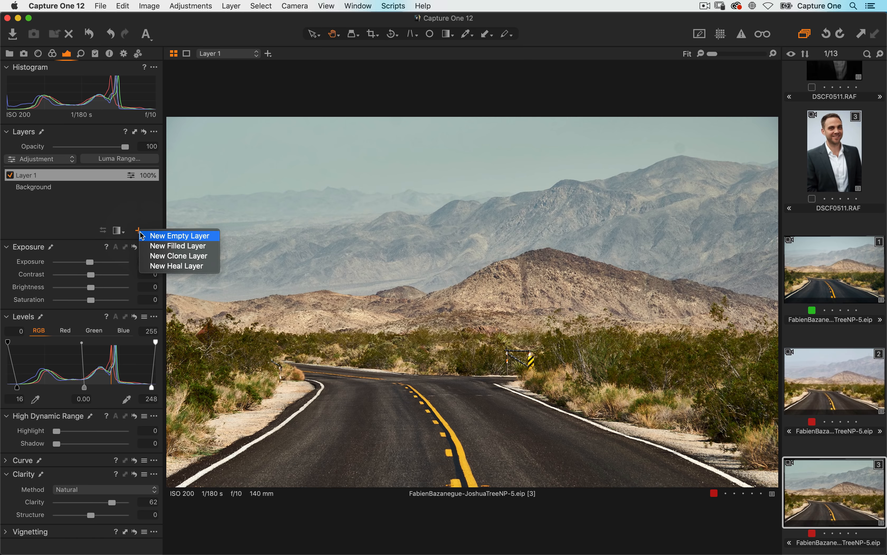
pyautogui.click(152, 266)
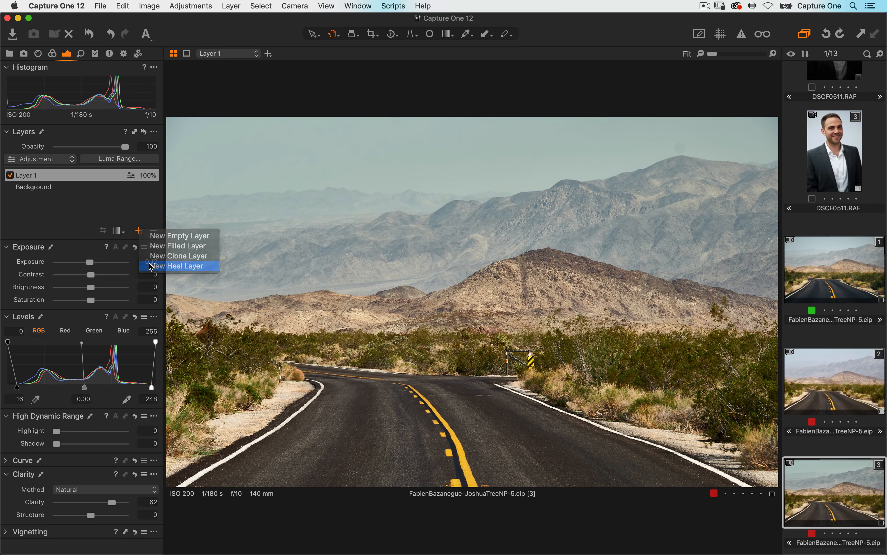
pyautogui.click(117, 231)
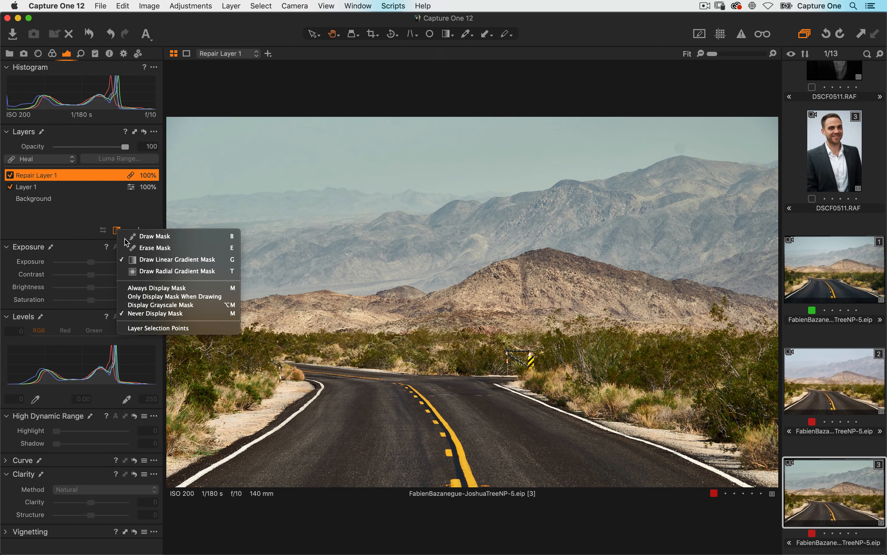
pyautogui.click(124, 239)
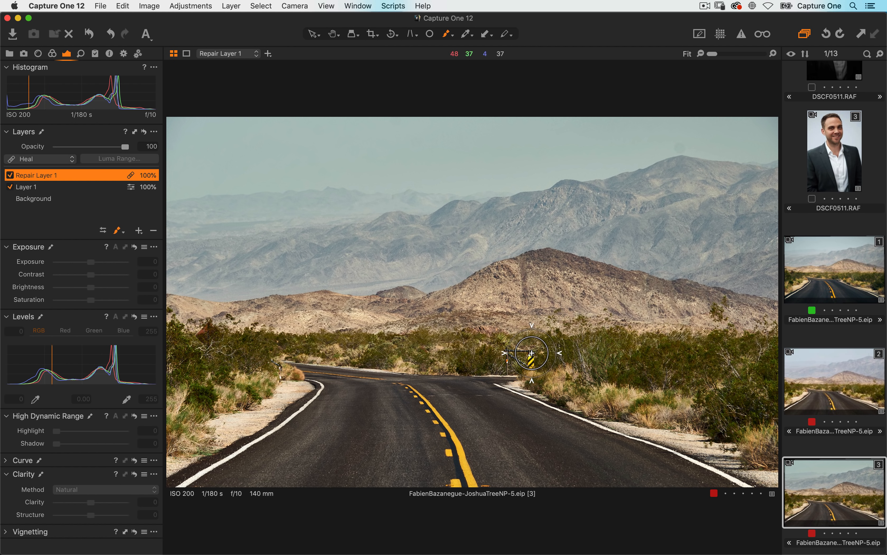
# Step: Heal away the striped road sign and gate beside the road, sampling the bushes further along the verge, and hide the mask overlay
pyautogui.moveTo(525, 353); pyautogui.dragTo(528, 351)
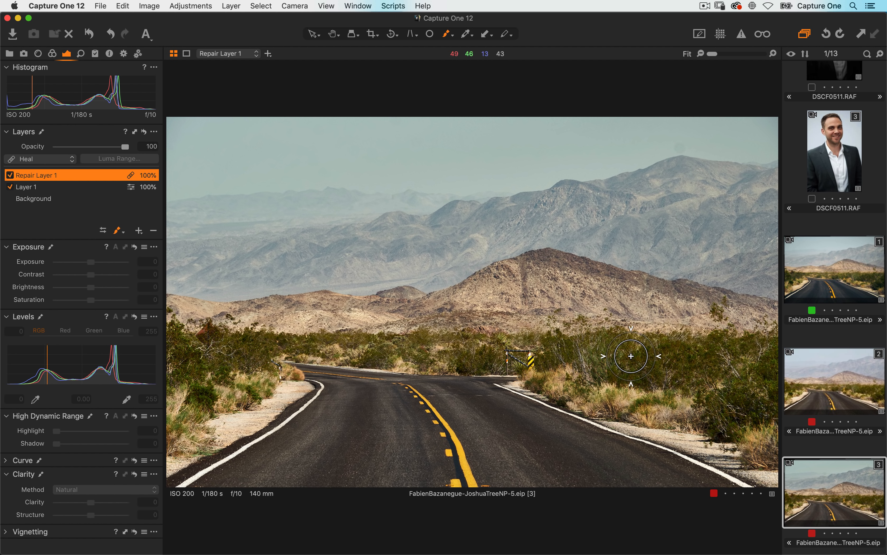
pyautogui.keyDown('alt'); pyautogui.click(659, 363); pyautogui.keyUp('alt')
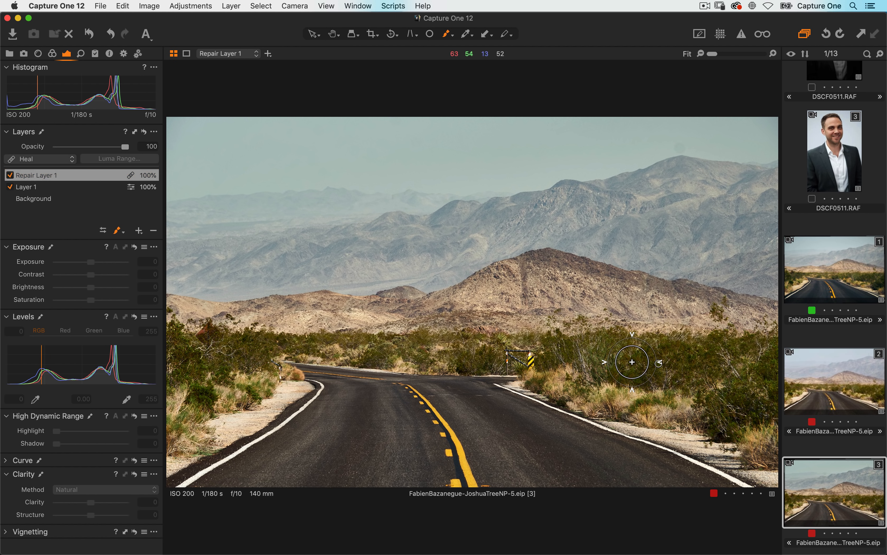
pyautogui.moveTo(517, 357)
pyautogui.mouseDown()
pyautogui.moveTo(528, 358)
pyautogui.moveTo(508, 358)
pyautogui.moveTo(519, 363)
pyautogui.mouseUp()
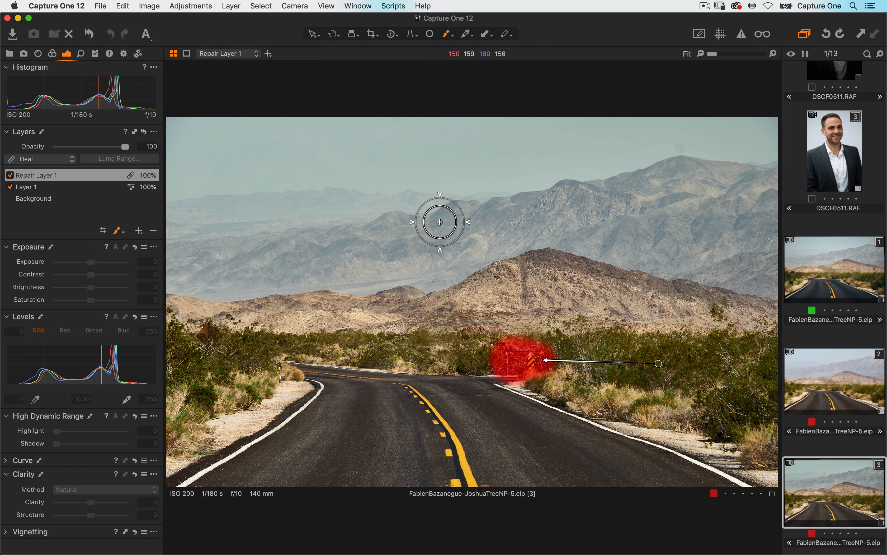
pyautogui.moveTo(659, 364); pyautogui.dragTo(655, 367)
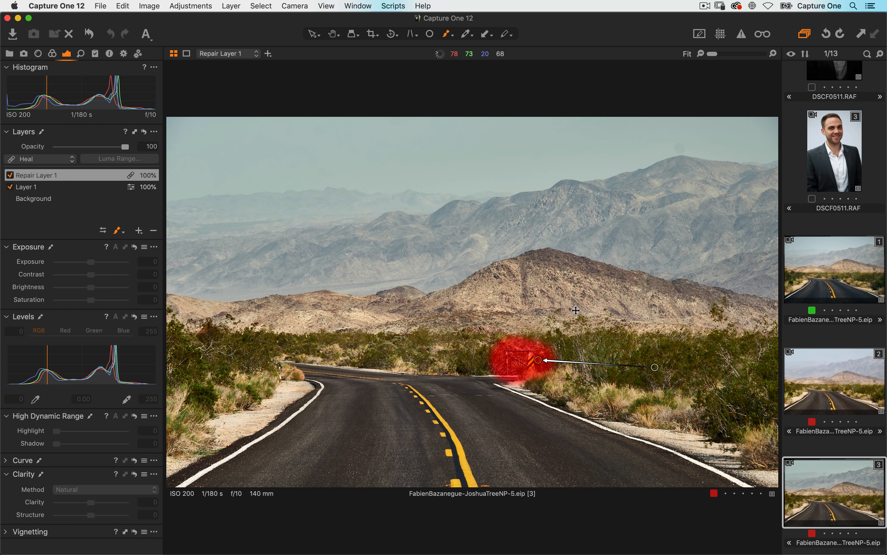
pyautogui.press('h')
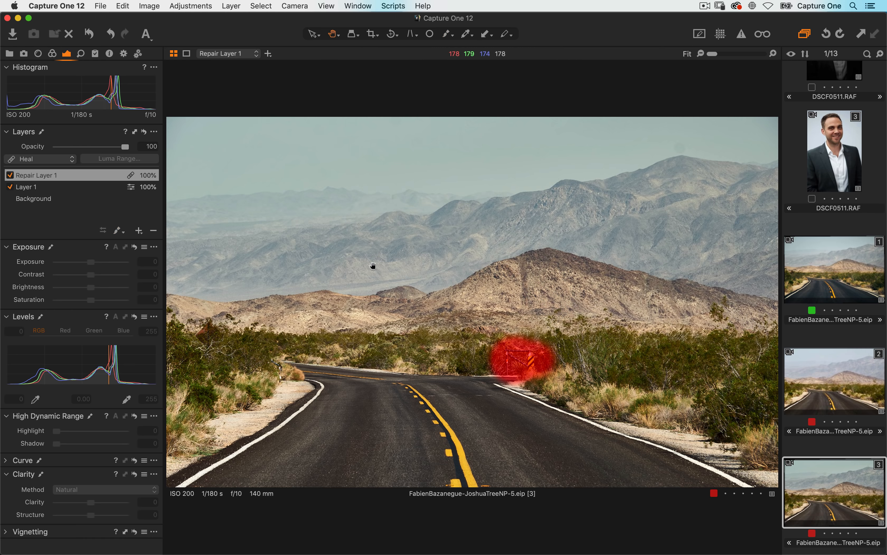
pyautogui.press('m')
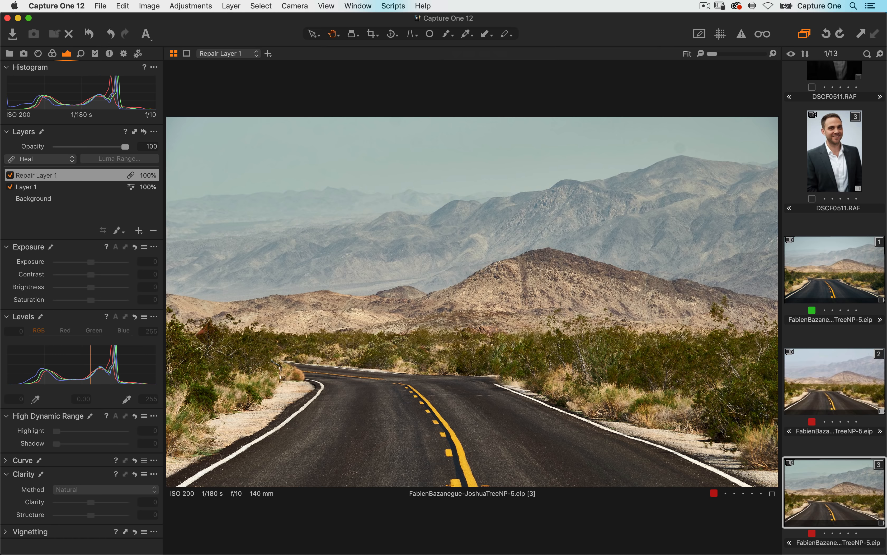
# Step: Examine the repaired roadside at 100%, comparing Clone with Heal as the repair layer's type, and return to Heal and the fitted view
pyautogui.click(543, 381)
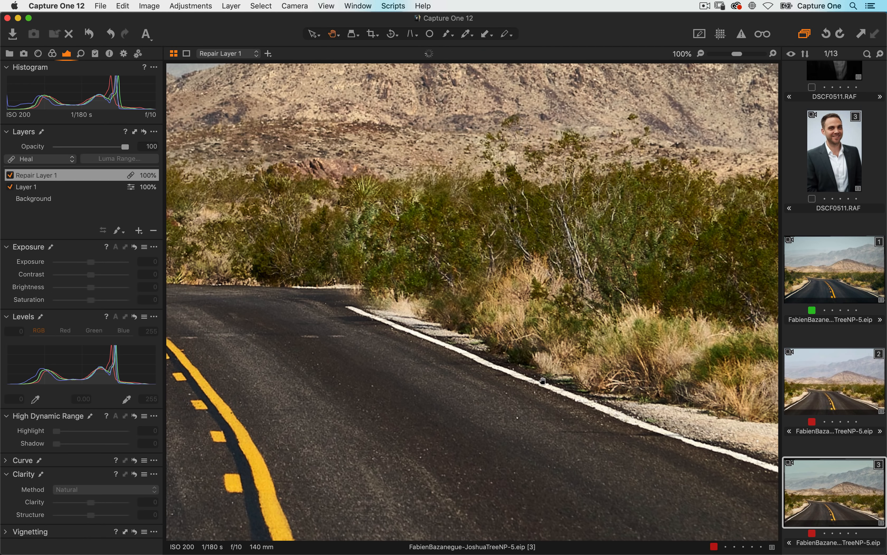
pyautogui.moveTo(468, 278); pyautogui.dragTo(575, 348)
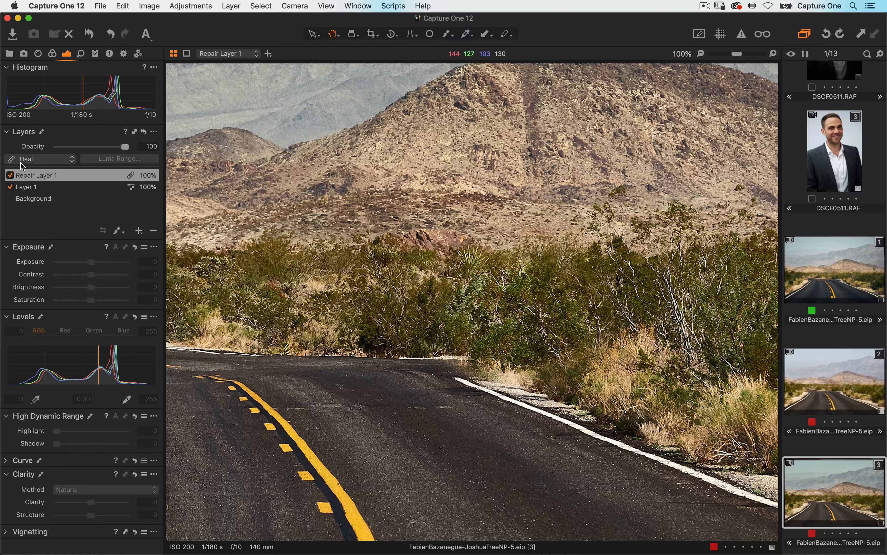
pyautogui.click(33, 165)
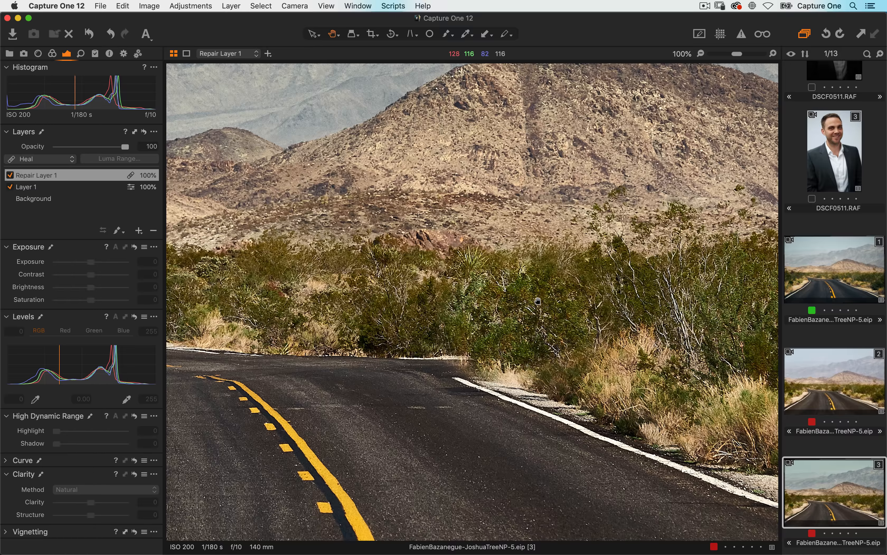
pyautogui.click(39, 162)
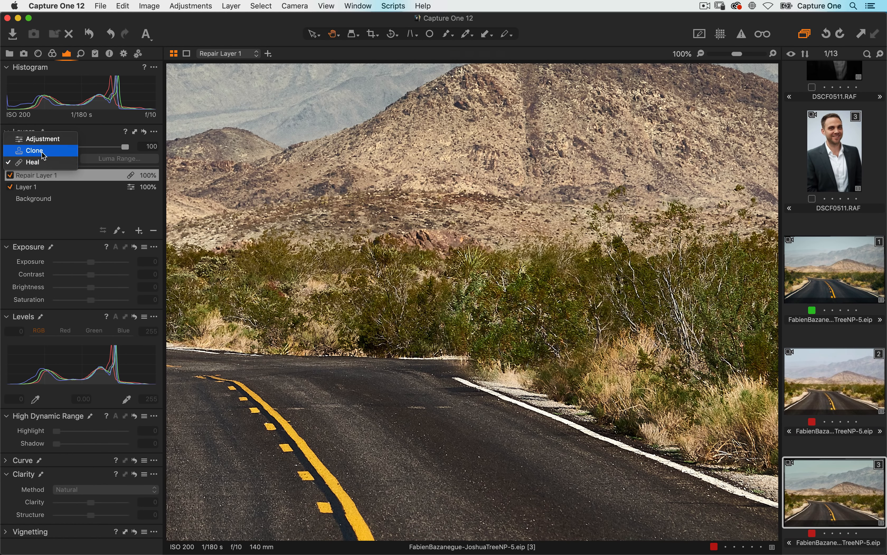
pyautogui.click(43, 154)
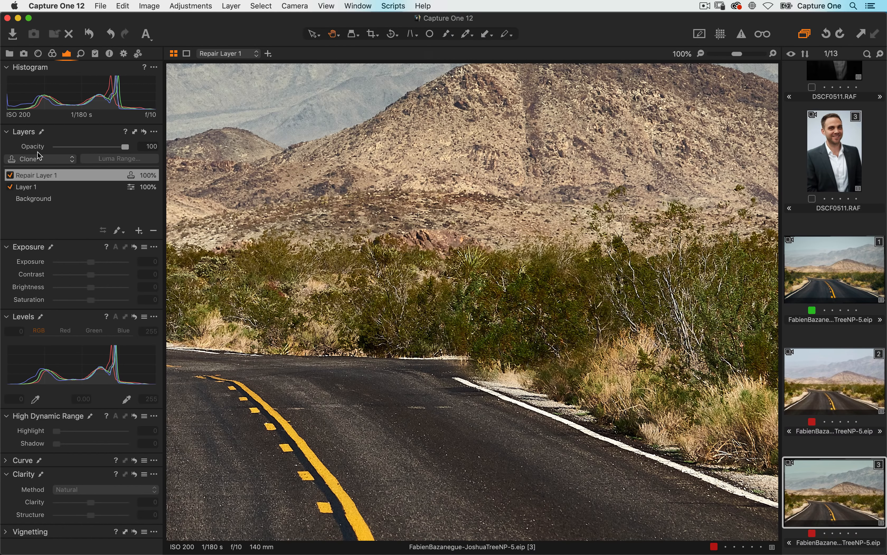
pyautogui.click(43, 162)
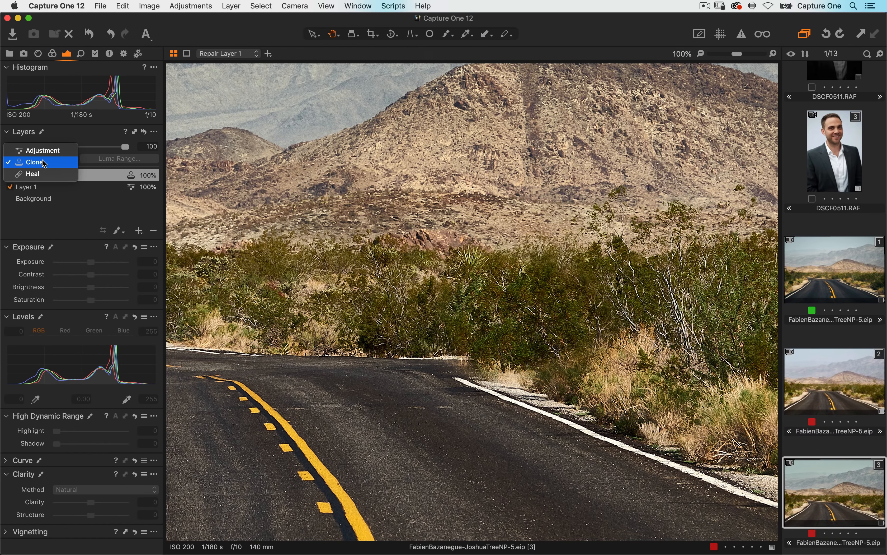
pyautogui.click(41, 175)
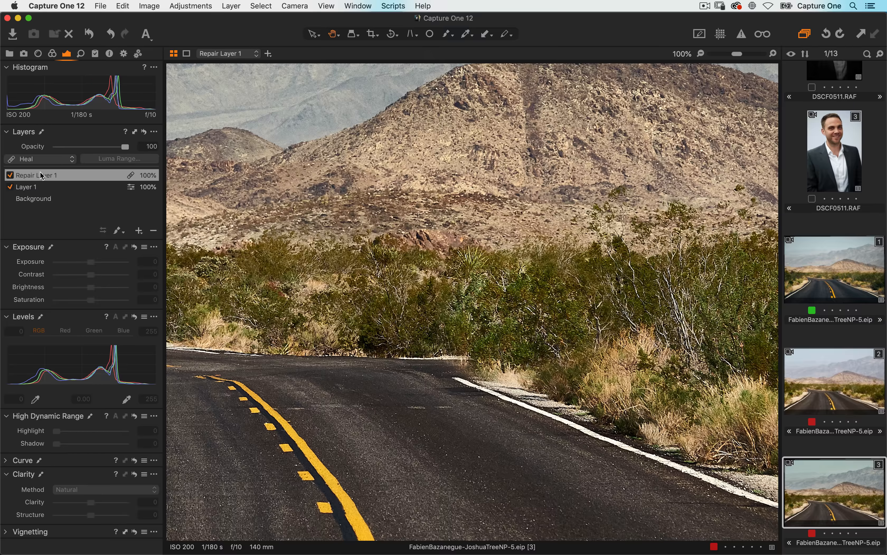
pyautogui.doubleClick(327, 383)
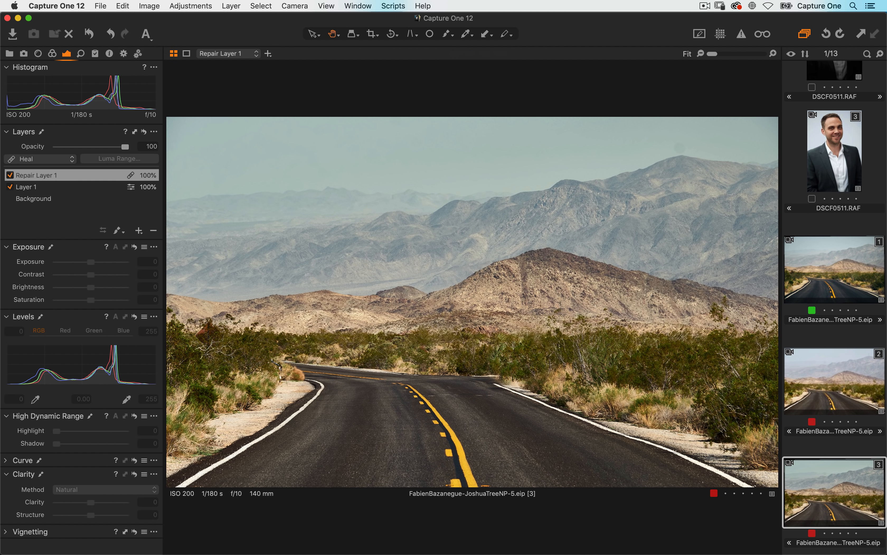